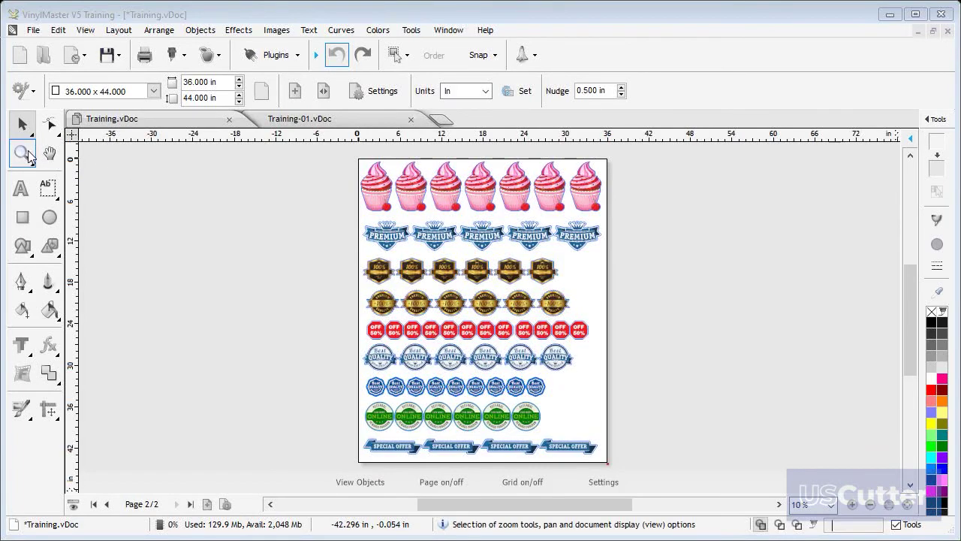
# Step: Zoom into the upper badge rows and move the last shield, round and OFF 50% badges up
pyautogui.click(27, 151)
pyautogui.moveTo(459, 198); pyautogui.dragTo(642, 352)
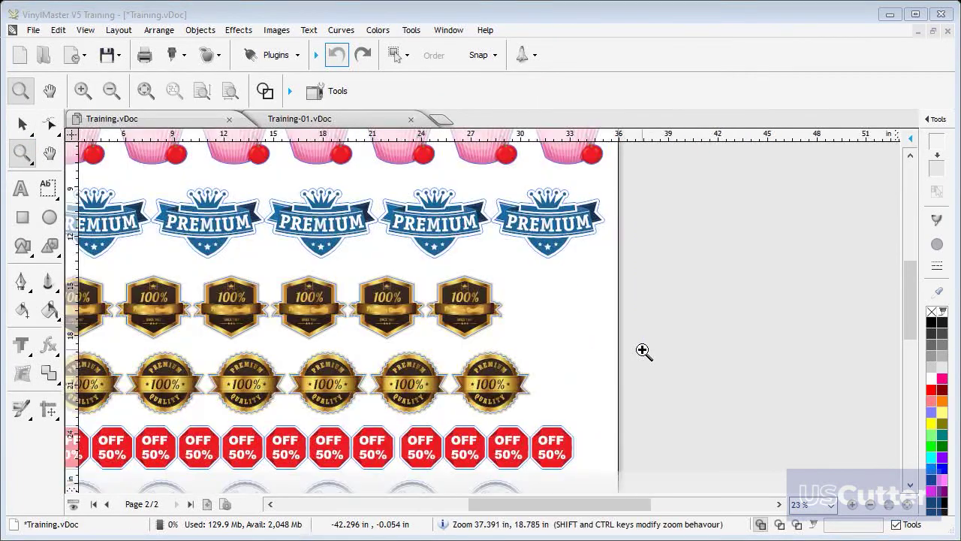
pyautogui.click(21, 124)
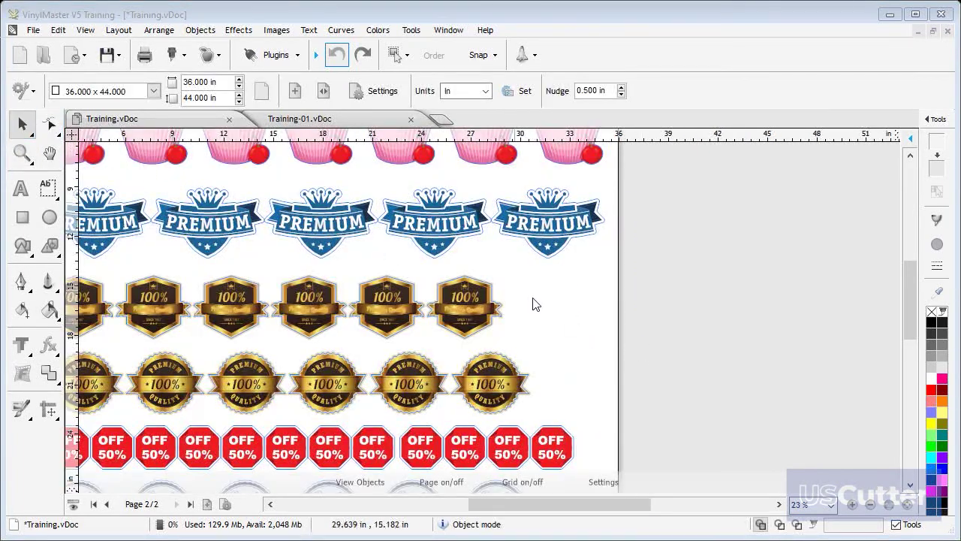
pyautogui.moveTo(470, 302); pyautogui.dragTo(482, 267)
pyautogui.moveTo(506, 371); pyautogui.dragTo(568, 288)
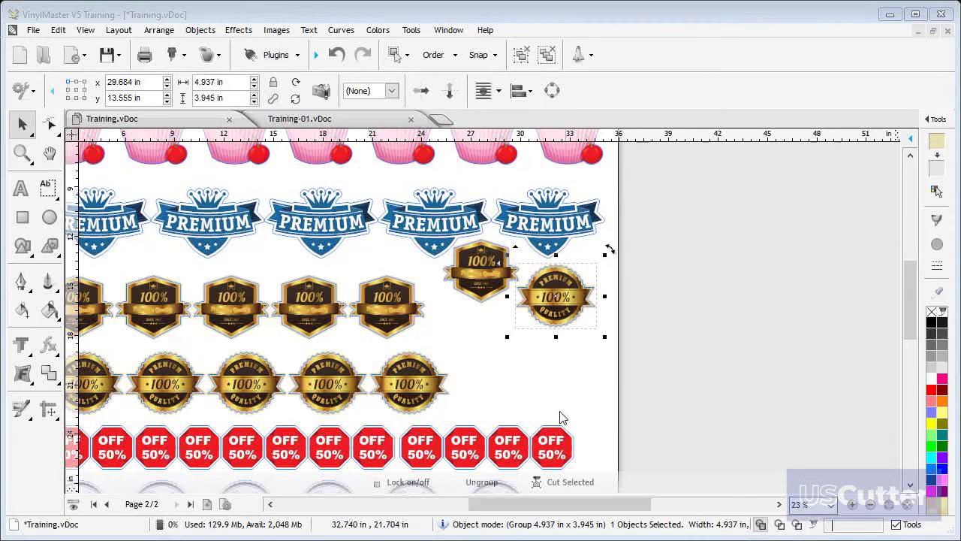
pyautogui.moveTo(553, 443); pyautogui.dragTo(454, 315)
pyautogui.click(523, 356)
# Step: Undo the recent badge moves, restoring the gold hexagon badge
pyautogui.click(21, 188)
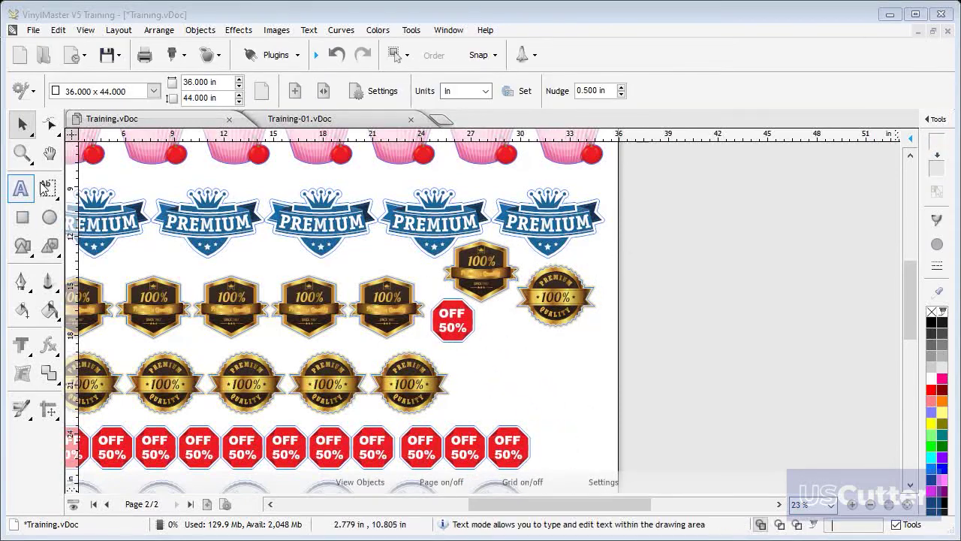
pyautogui.click(339, 57)
pyautogui.click(339, 57)
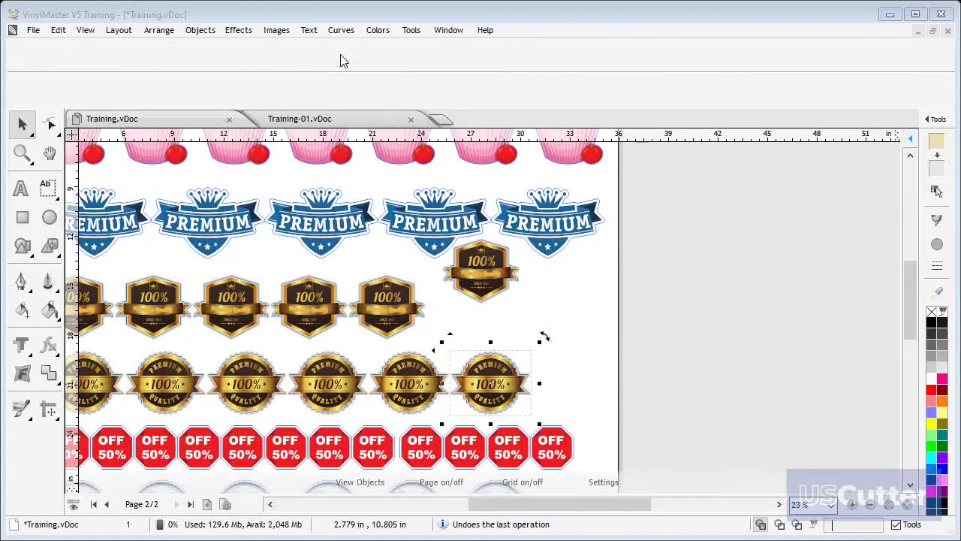
pyautogui.click(337, 55)
pyautogui.click(707, 362)
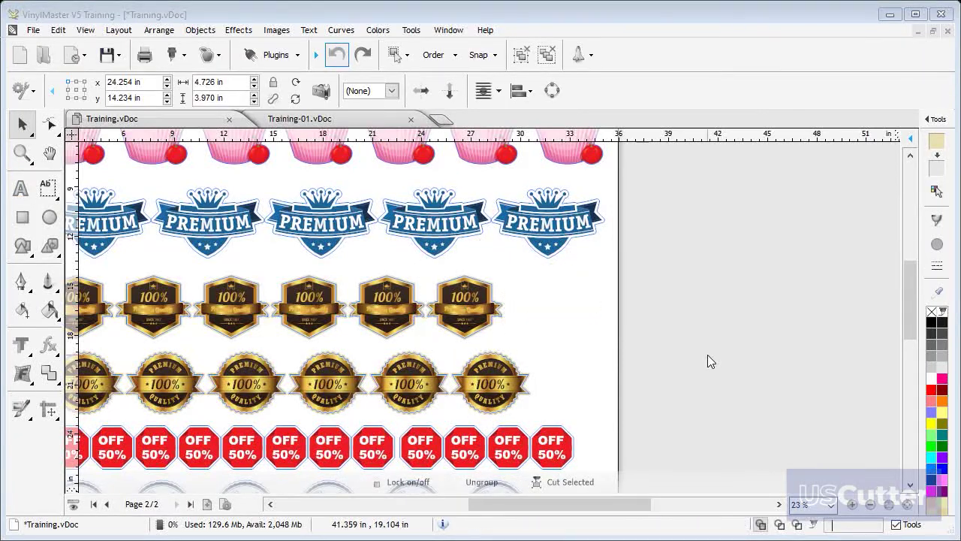
# Step: Zoom out to the whole page and launch the True Nest module from Plugins
pyautogui.click(888, 504)
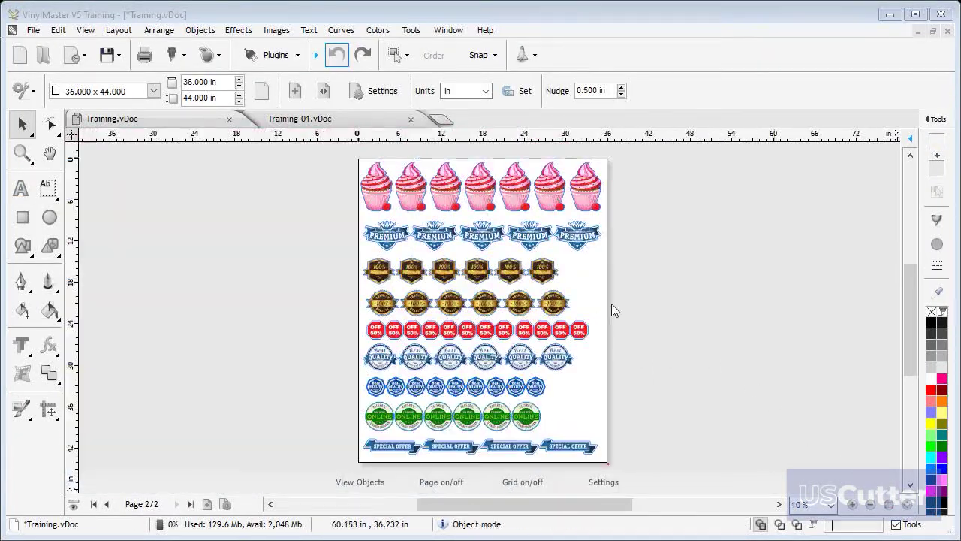
pyautogui.click(288, 60)
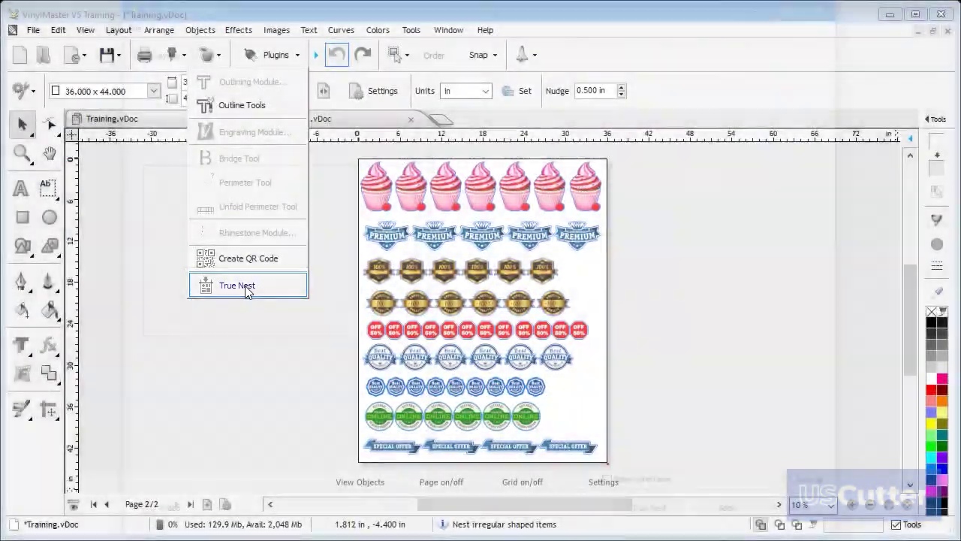
pyautogui.click(247, 288)
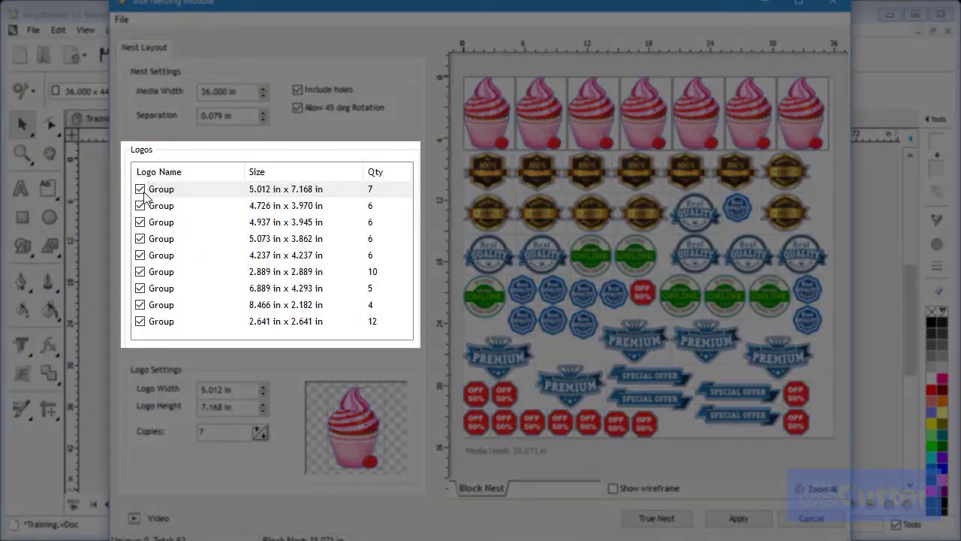
pyautogui.click(140, 189)
pyautogui.click(139, 206)
pyautogui.click(140, 222)
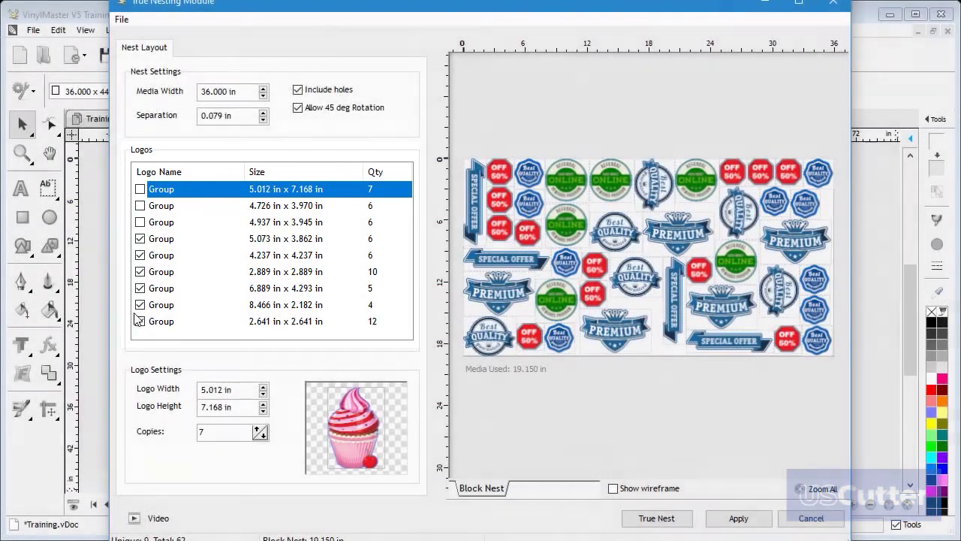
pyautogui.click(140, 322)
pyautogui.click(139, 321)
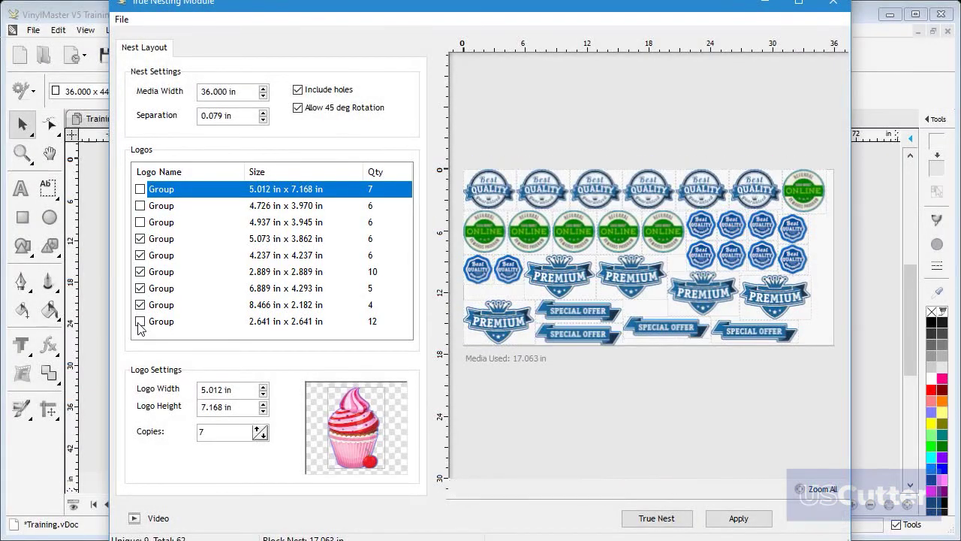
pyautogui.click(140, 222)
pyautogui.click(139, 206)
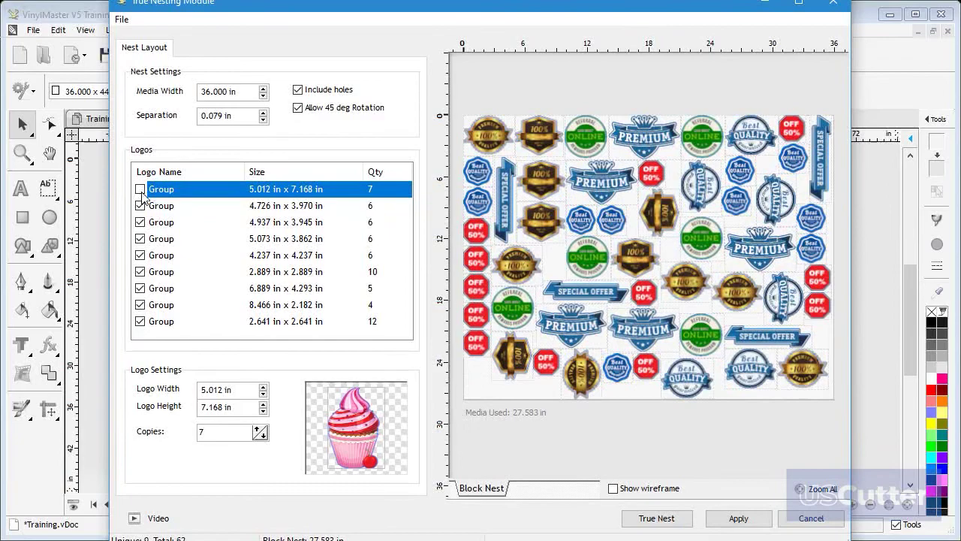
pyautogui.click(140, 189)
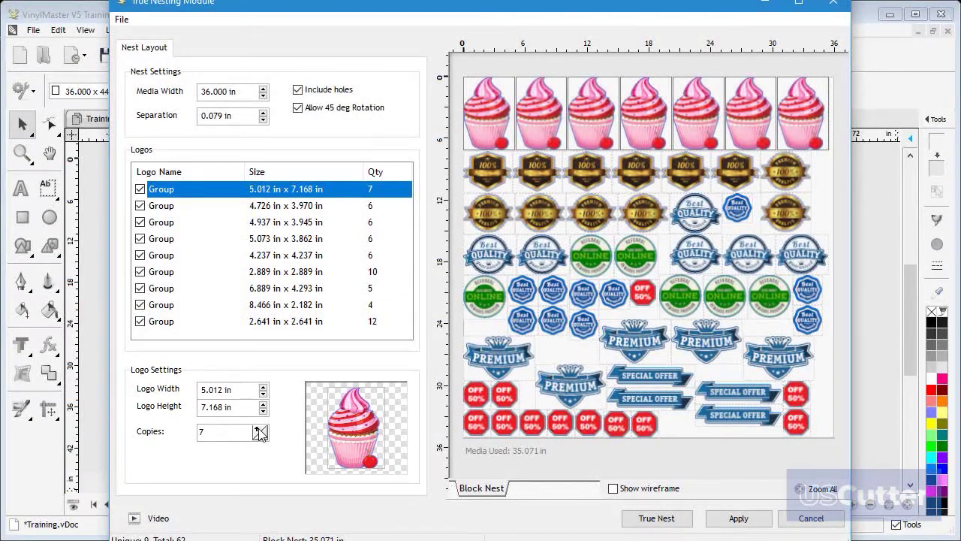
pyautogui.click(258, 429)
pyautogui.click(257, 429)
pyautogui.click(257, 429)
pyautogui.click(257, 429)
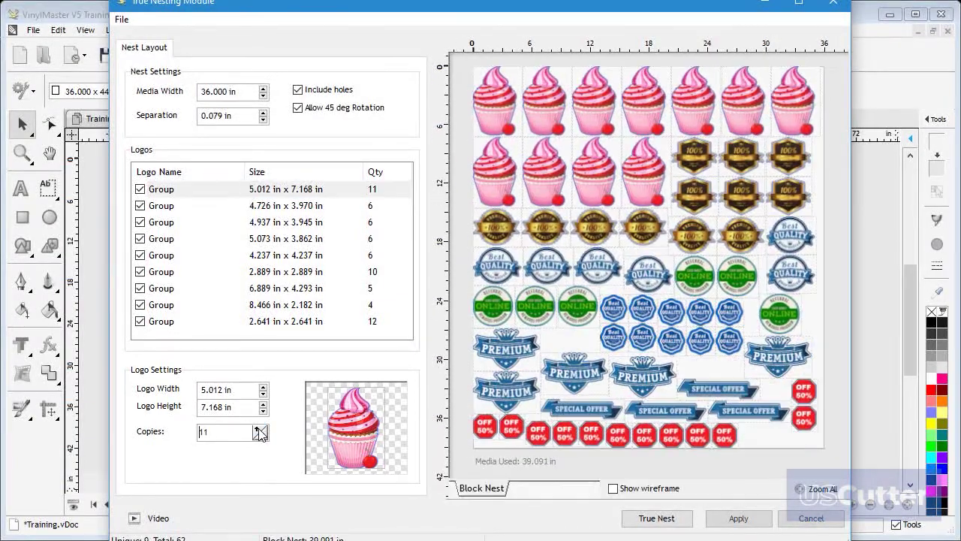
pyautogui.click(259, 435)
pyautogui.click(259, 435)
pyautogui.click(258, 436)
pyautogui.click(258, 435)
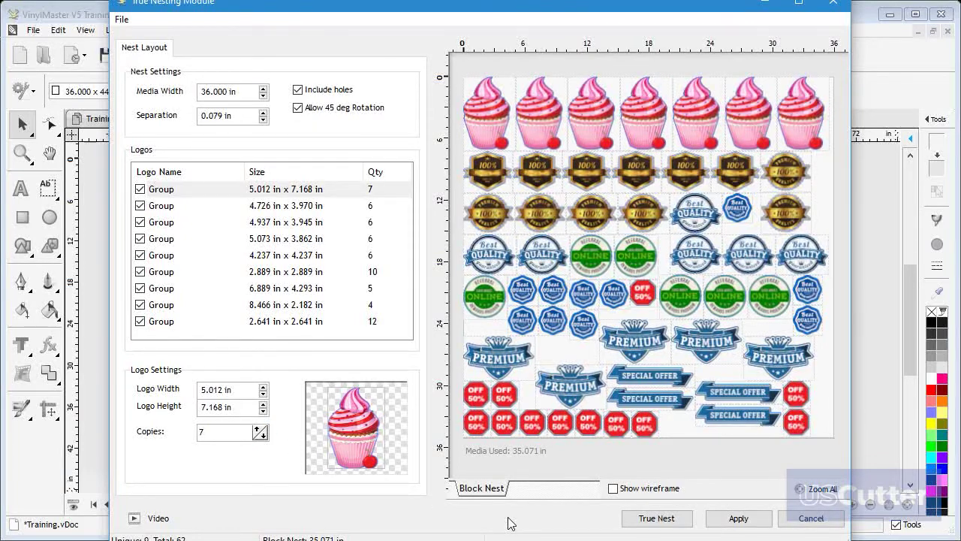
pyautogui.click(613, 488)
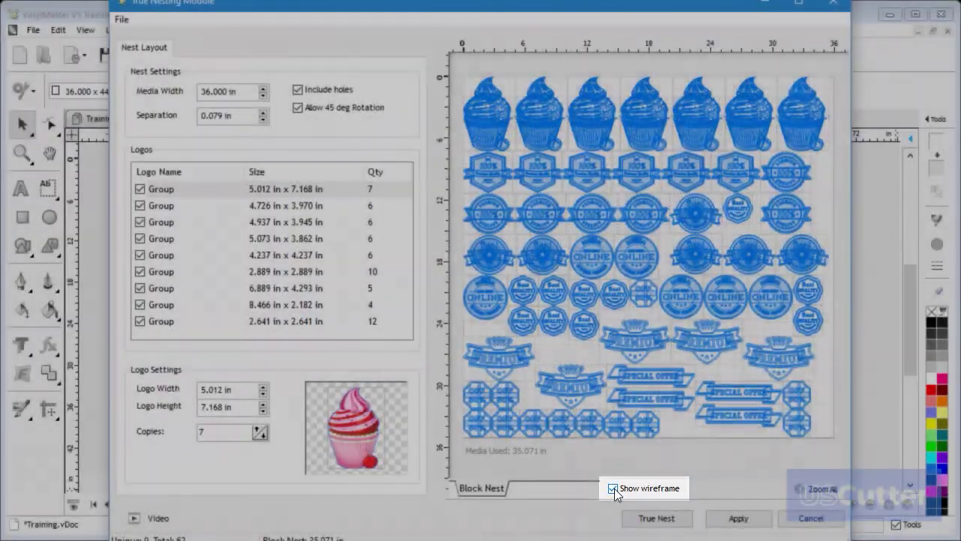
pyautogui.click(614, 488)
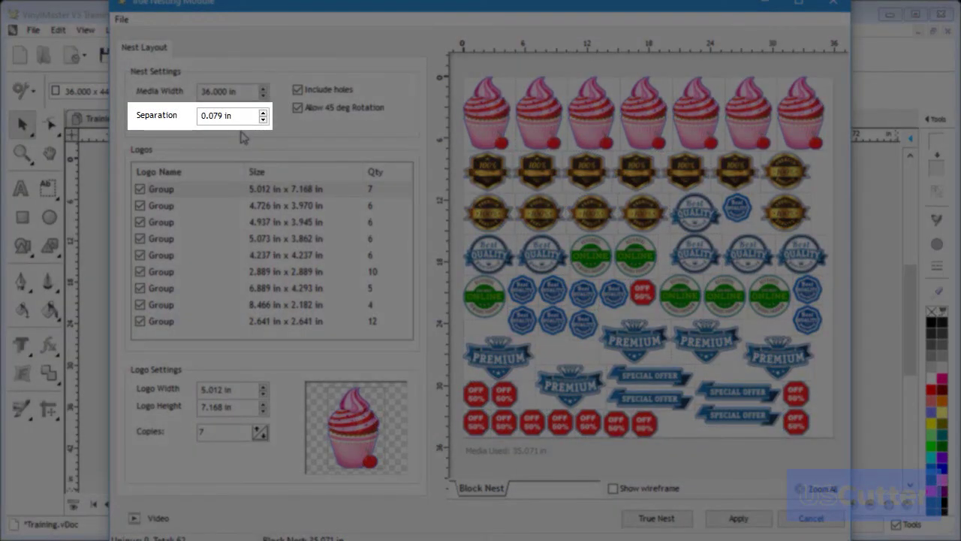
pyautogui.doubleClick(234, 115)
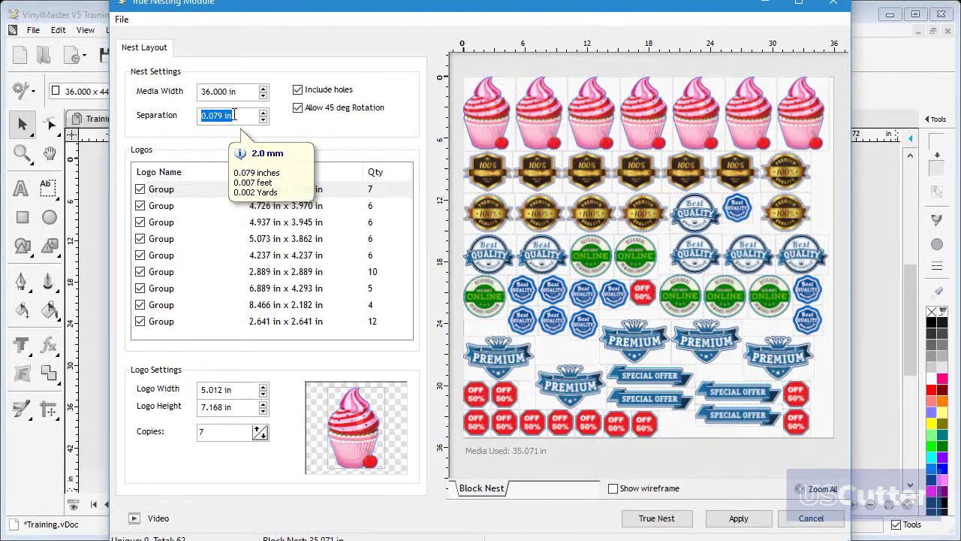
pyautogui.write('0')
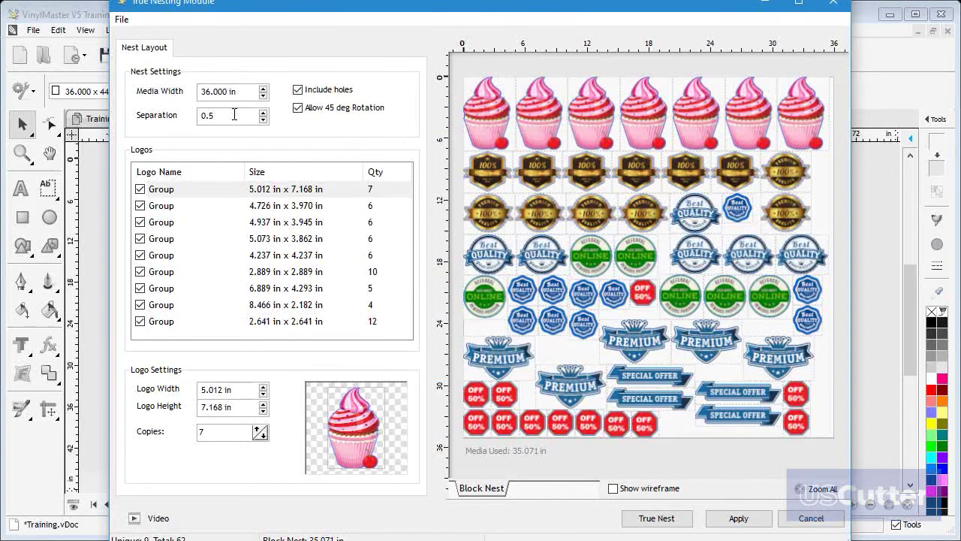
pyautogui.write('.5')
pyautogui.press('Return')
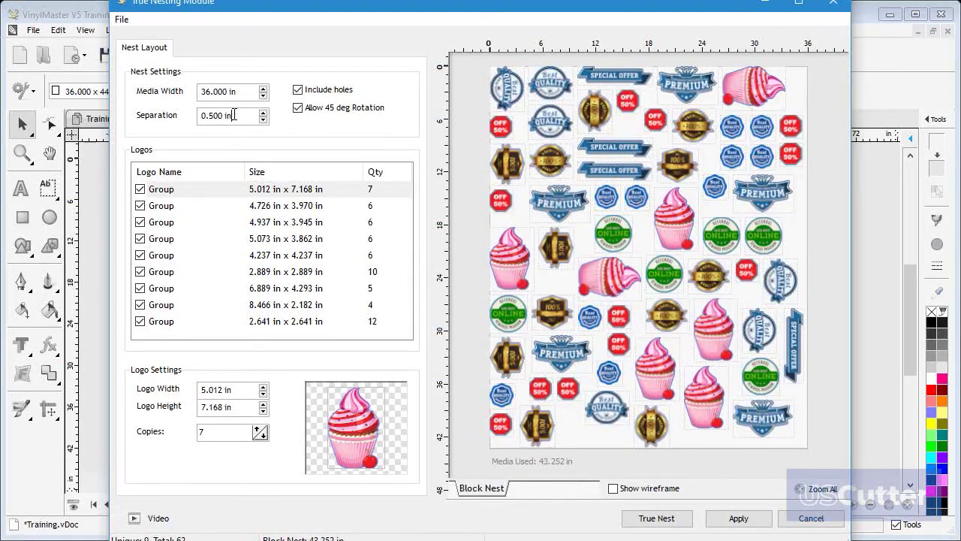
pyautogui.moveTo(234, 115); pyautogui.dragTo(198, 116)
pyautogui.write('0.079')
pyautogui.press('Return')
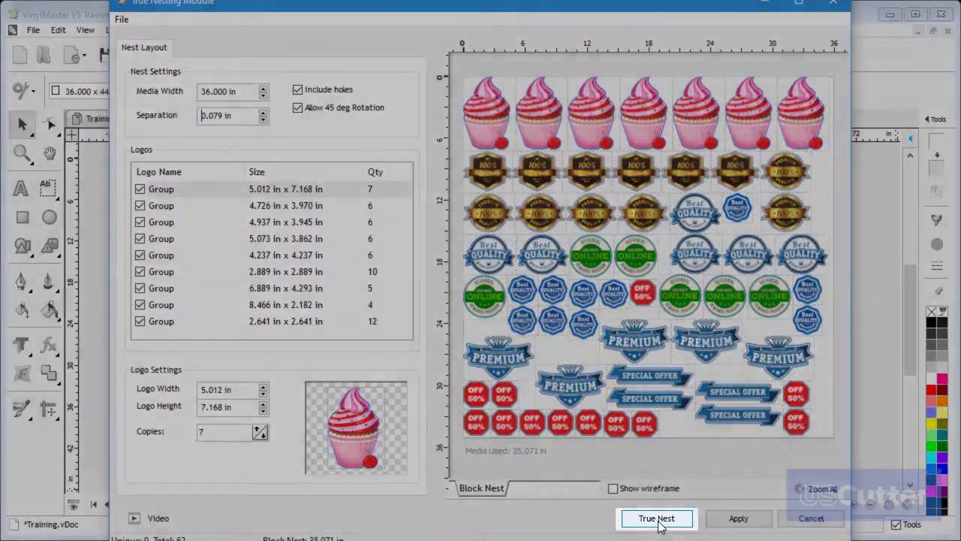
# Step: True Nest the logos with rotation, then Improve until media used drops to 30.472 in
pyautogui.click(658, 519)
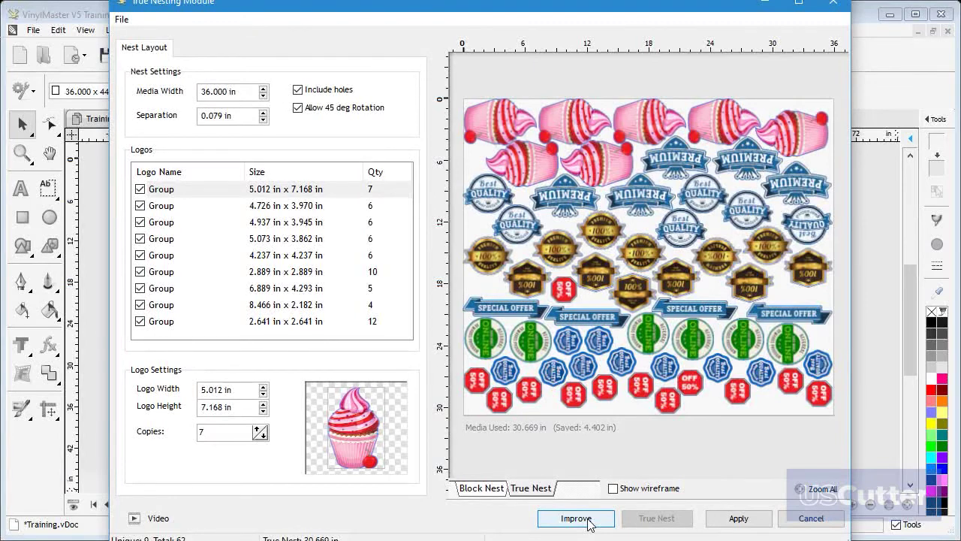
pyautogui.click(576, 518)
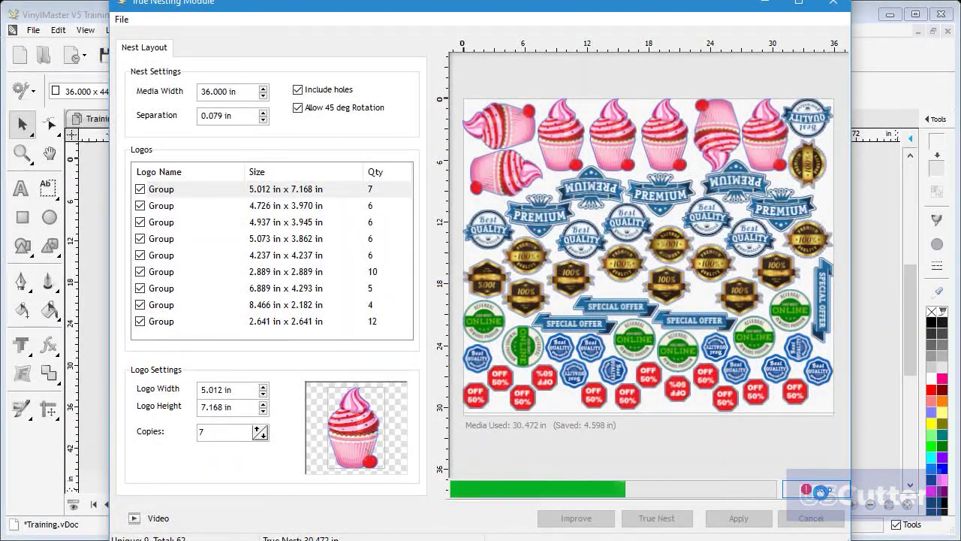
pyautogui.click(821, 492)
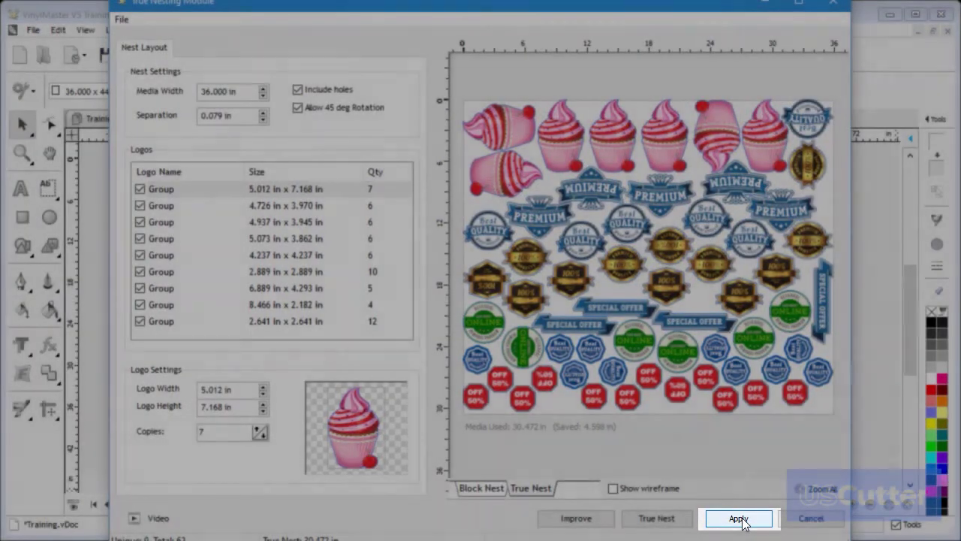
# Step: Apply the nested badge layout as a new page, then switch to Training-01.vDoc
pyautogui.click(740, 519)
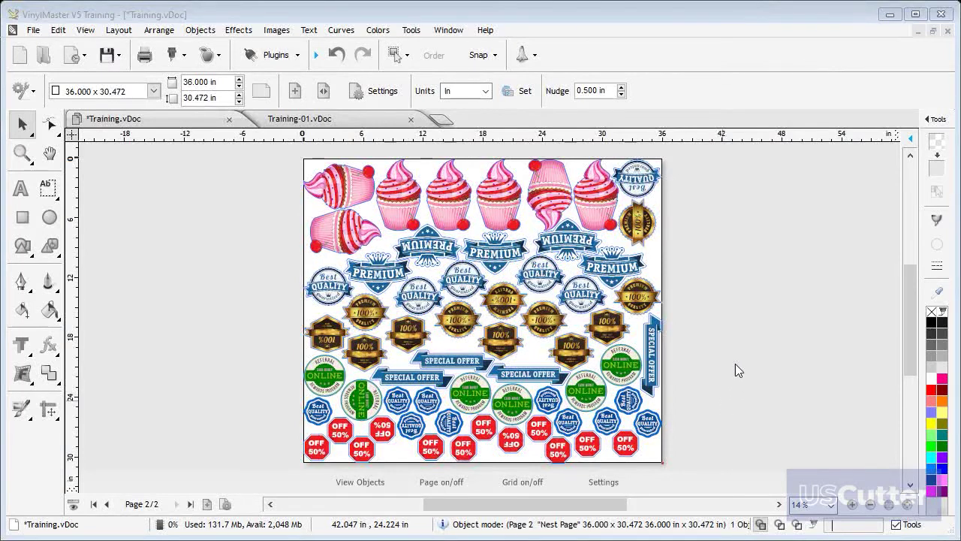
pyautogui.click(368, 118)
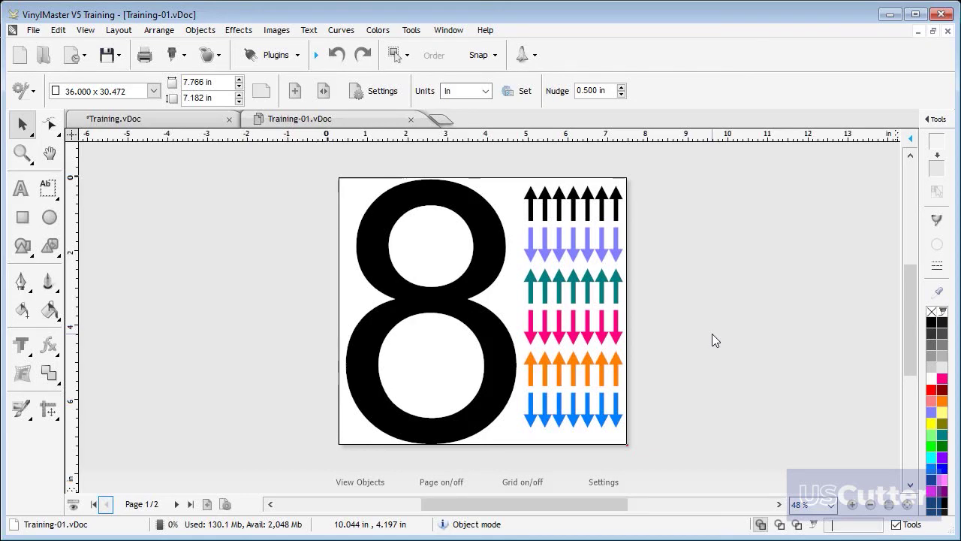
# Step: True Nest the 8 and arrows with Include holes on, then apply the 7.766 x 5.079 in layout
pyautogui.click(275, 55)
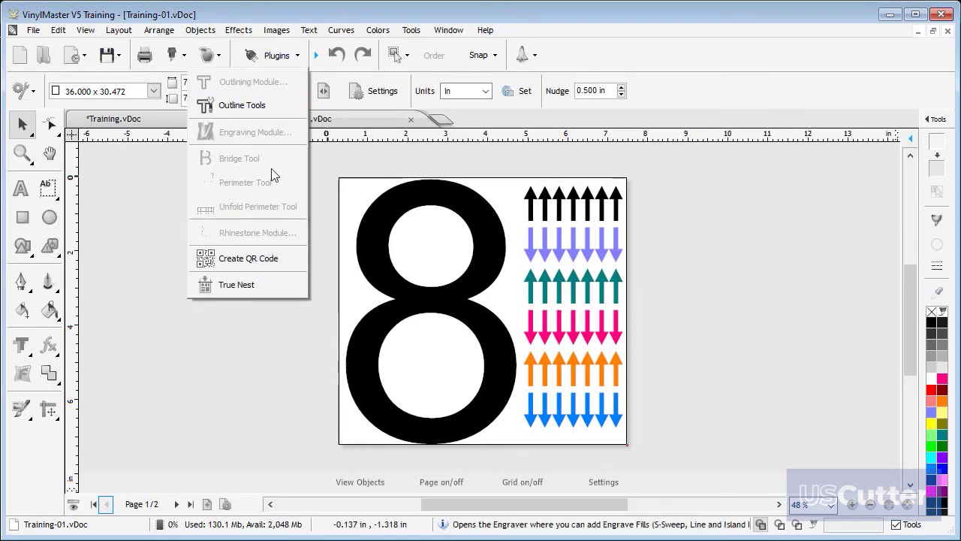
pyautogui.click(252, 284)
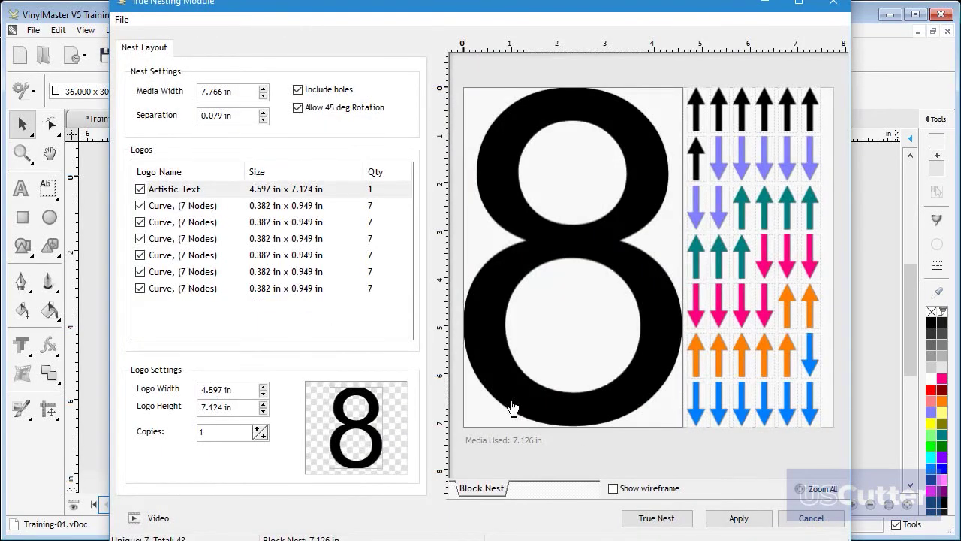
pyautogui.click(650, 526)
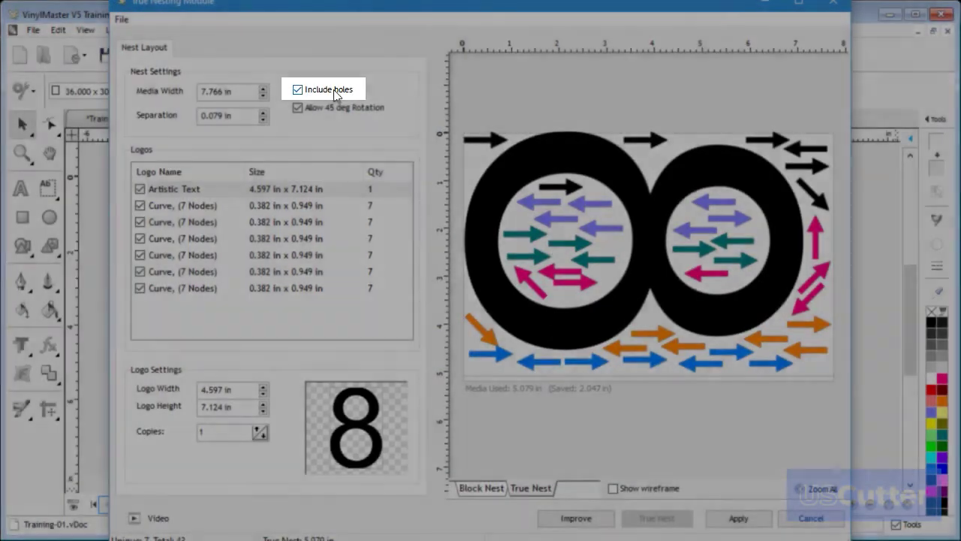
pyautogui.click(298, 89)
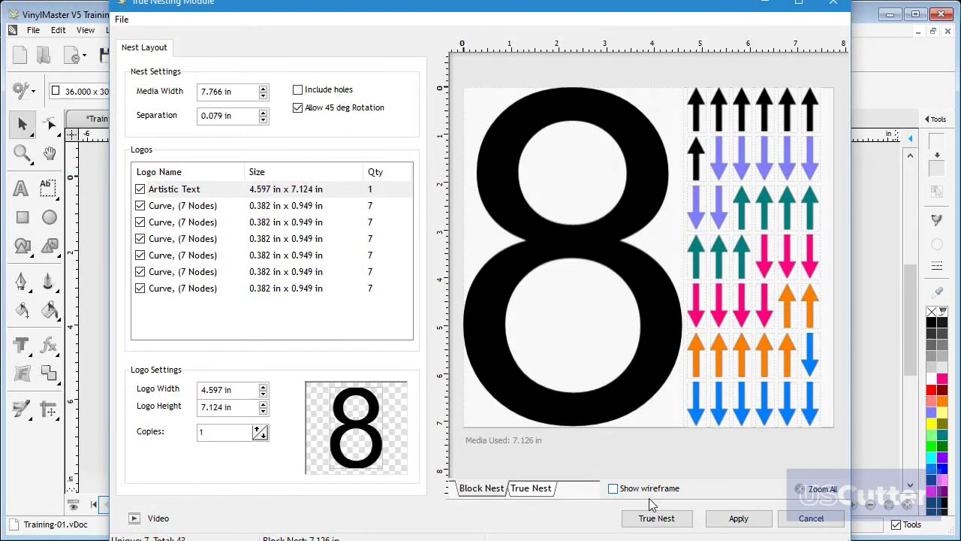
pyautogui.click(654, 518)
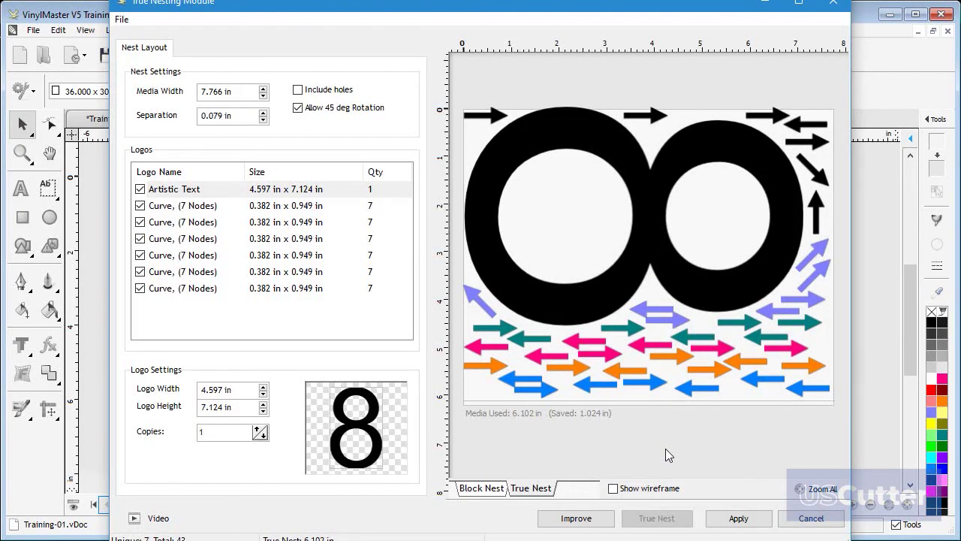
pyautogui.click(318, 91)
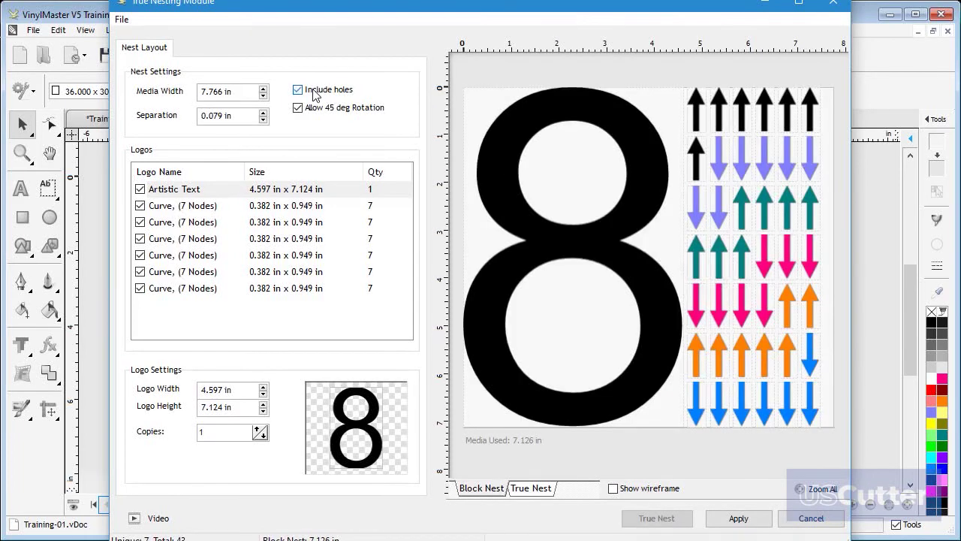
pyautogui.click(661, 518)
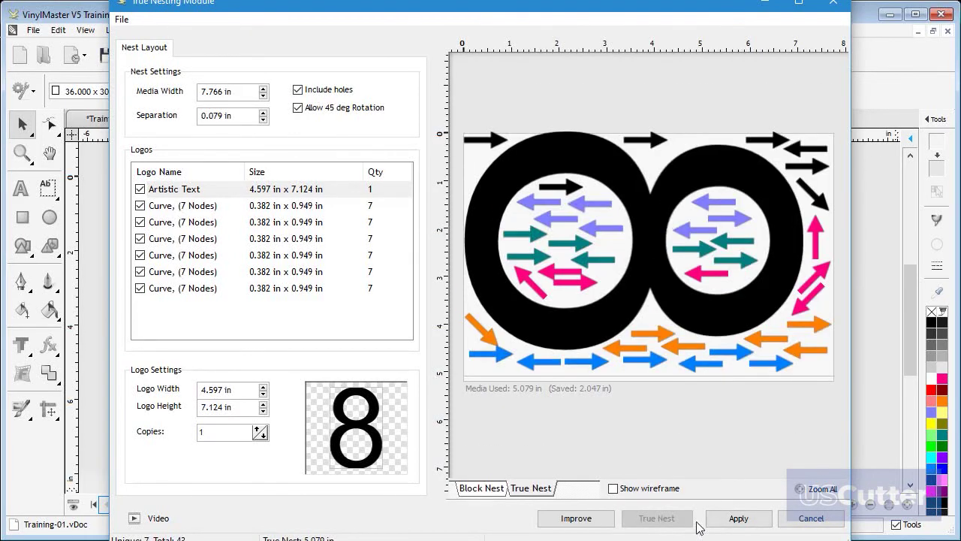
pyautogui.click(736, 519)
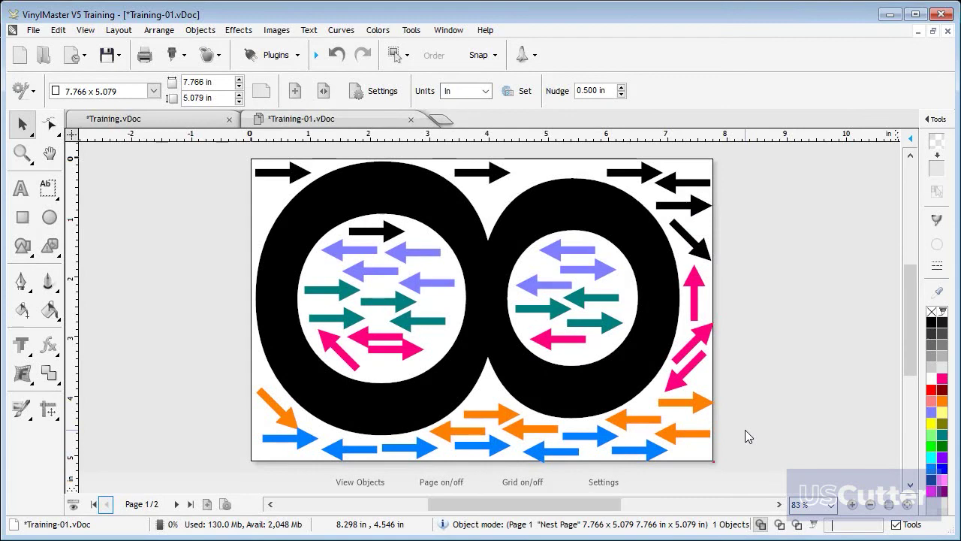
# Step: Go to page 2/2 and drag the cupcake image off the page and back to its top-left
pyautogui.click(177, 504)
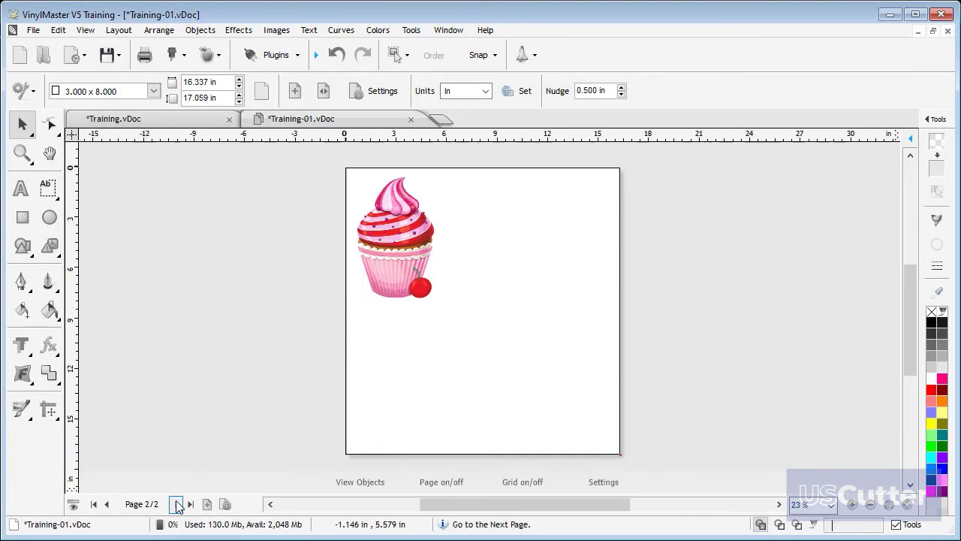
pyautogui.click(377, 274)
pyautogui.moveTo(377, 274); pyautogui.dragTo(745, 306)
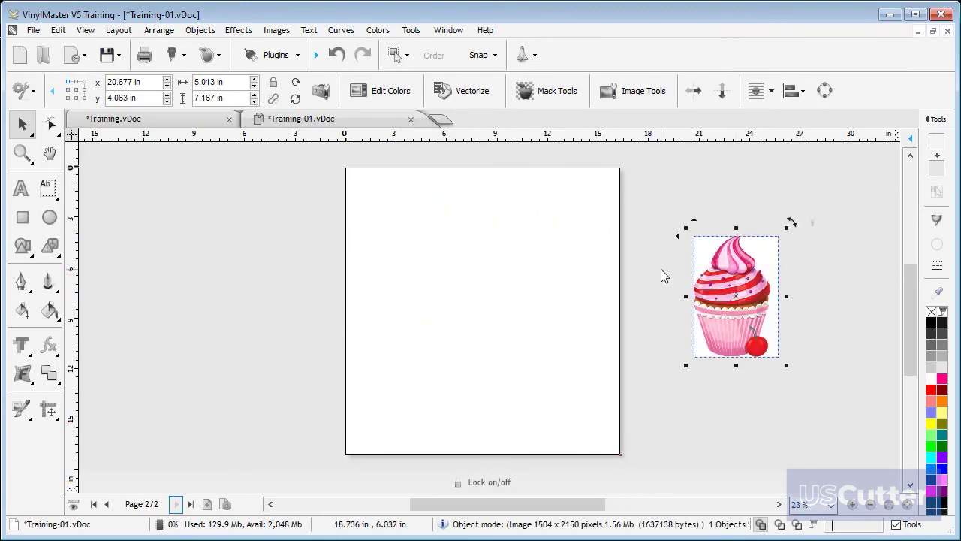
pyautogui.click(781, 389)
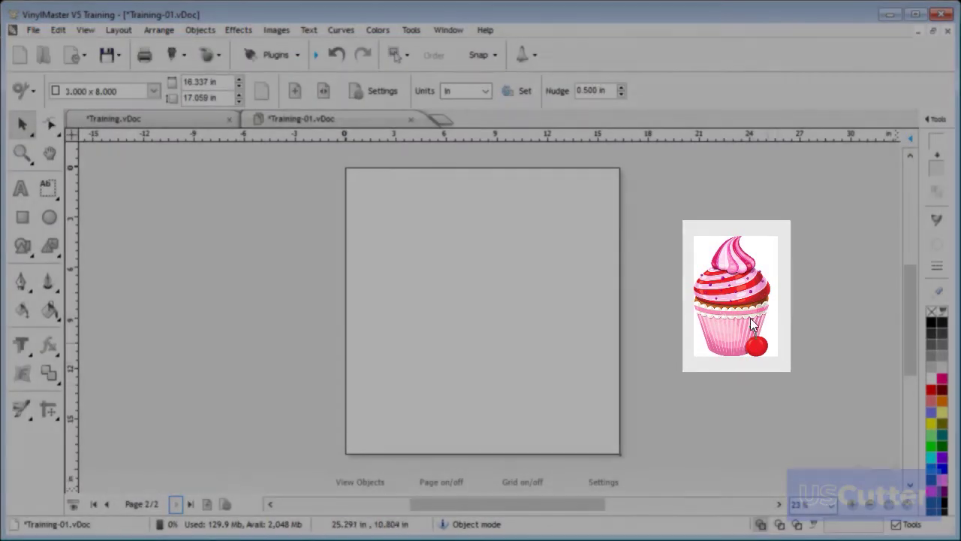
pyautogui.moveTo(745, 310); pyautogui.dragTo(410, 251)
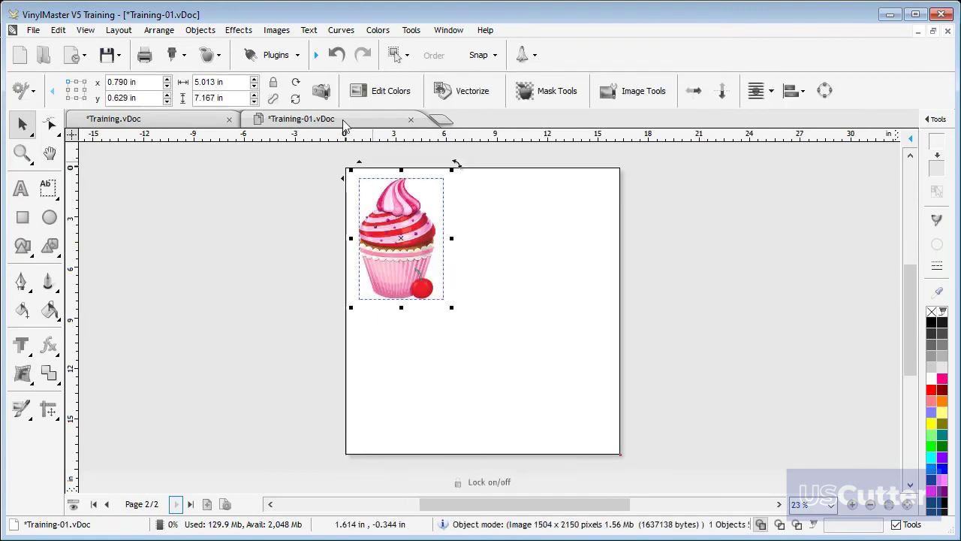
pyautogui.click(275, 55)
pyautogui.click(235, 284)
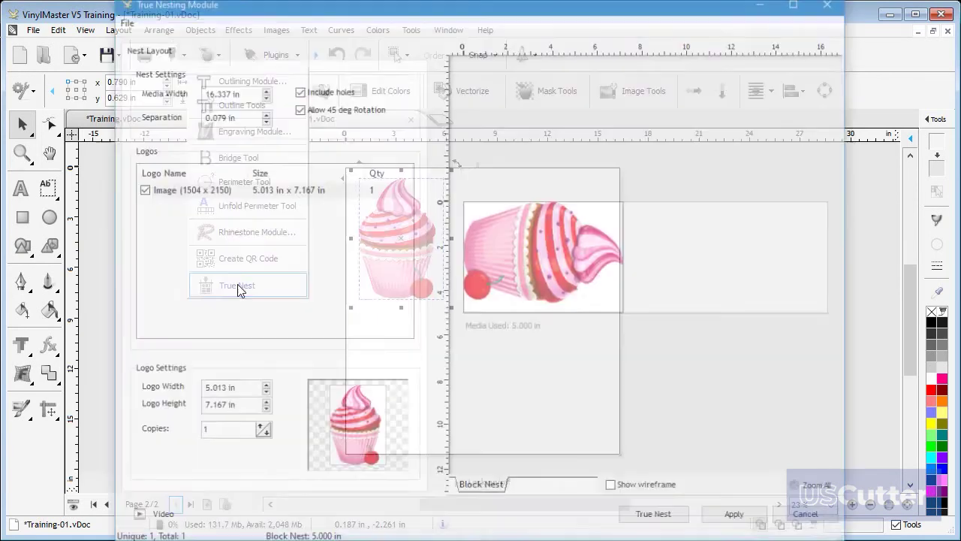
pyautogui.click(259, 429)
pyautogui.click(259, 428)
pyautogui.click(259, 428)
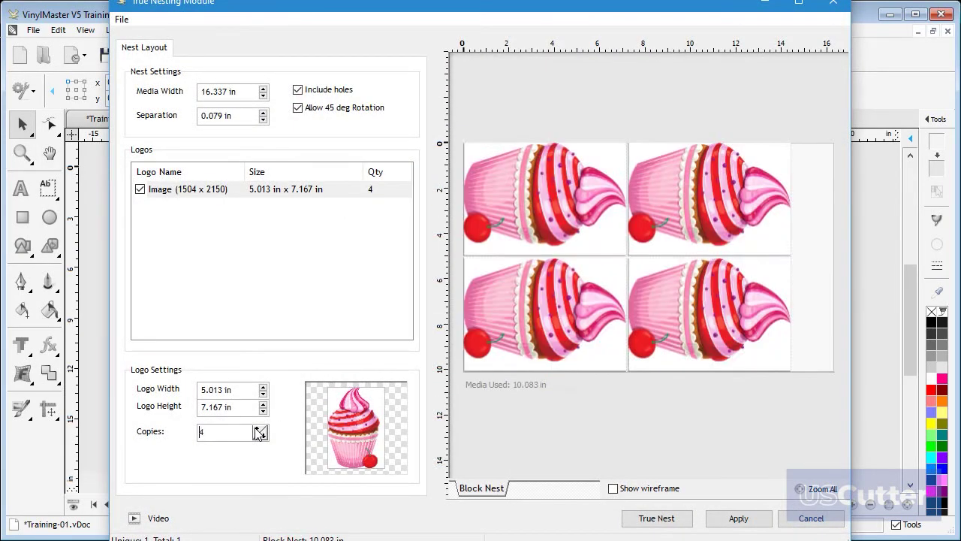
pyautogui.click(259, 428)
pyautogui.click(259, 428)
pyautogui.click(644, 518)
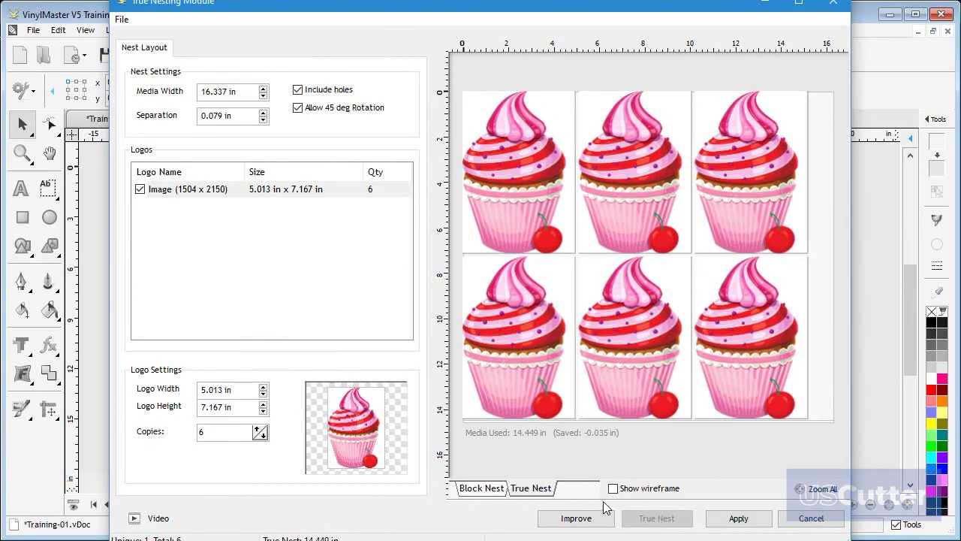
pyautogui.click(486, 490)
pyautogui.click(530, 488)
pyautogui.click(738, 518)
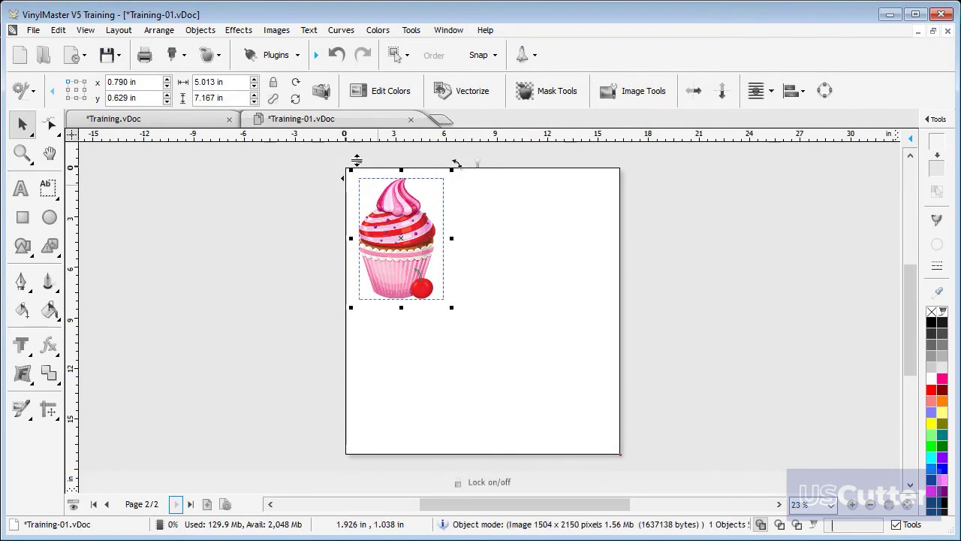
# Step: Choose Create Cut Contour from the contour-cut dropdown for the cupcake image
pyautogui.click(209, 55)
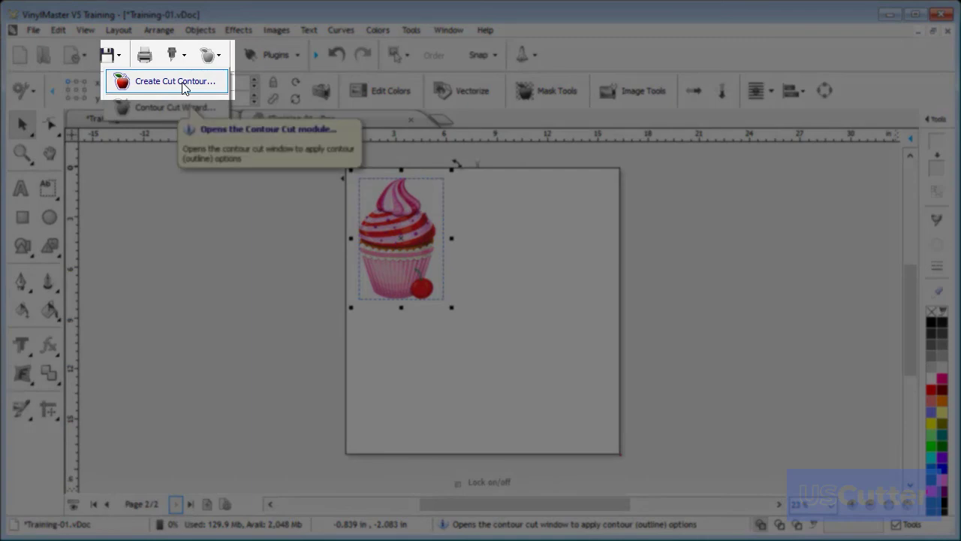
pyautogui.click(183, 85)
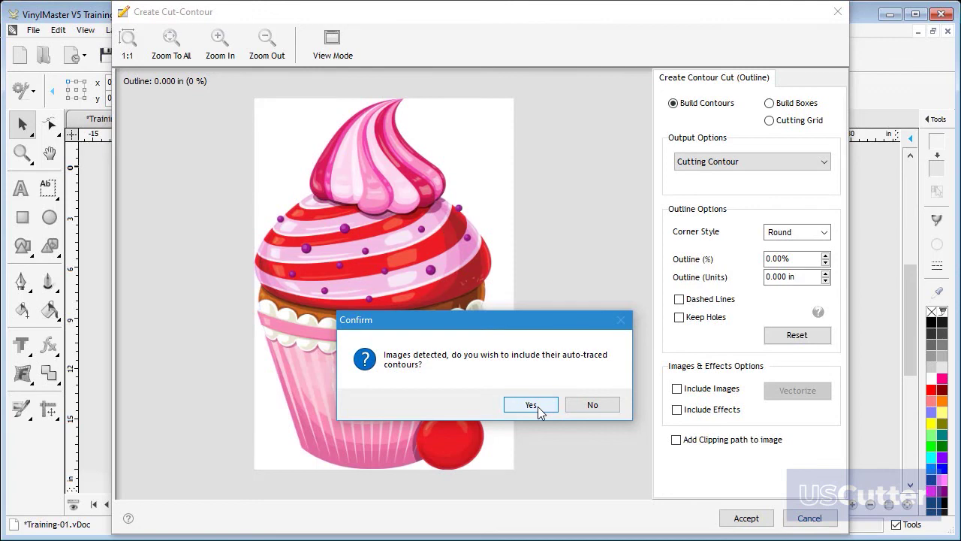
# Step: Include auto-traced contours, trace the cupcake, and untick Keep Holes to keep only its outline
pyautogui.click(531, 405)
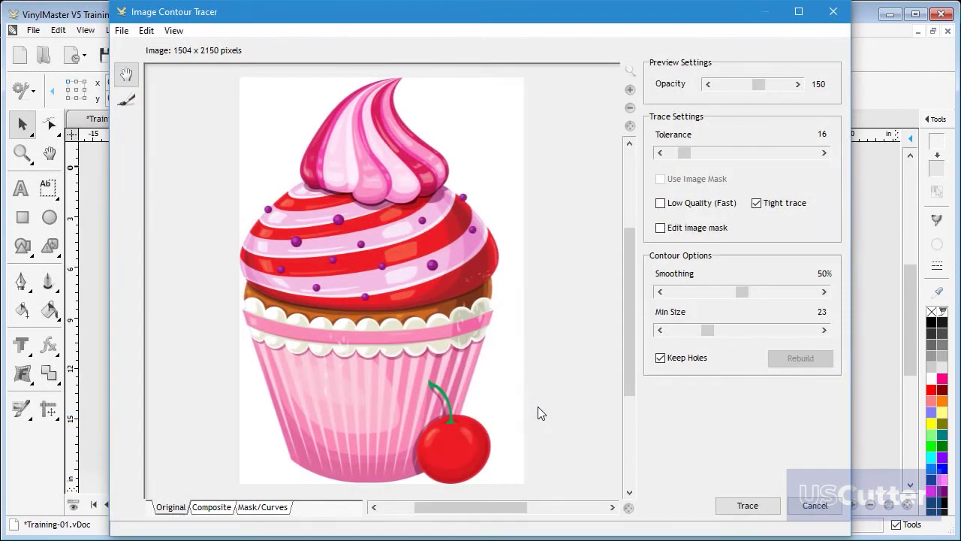
pyautogui.click(747, 505)
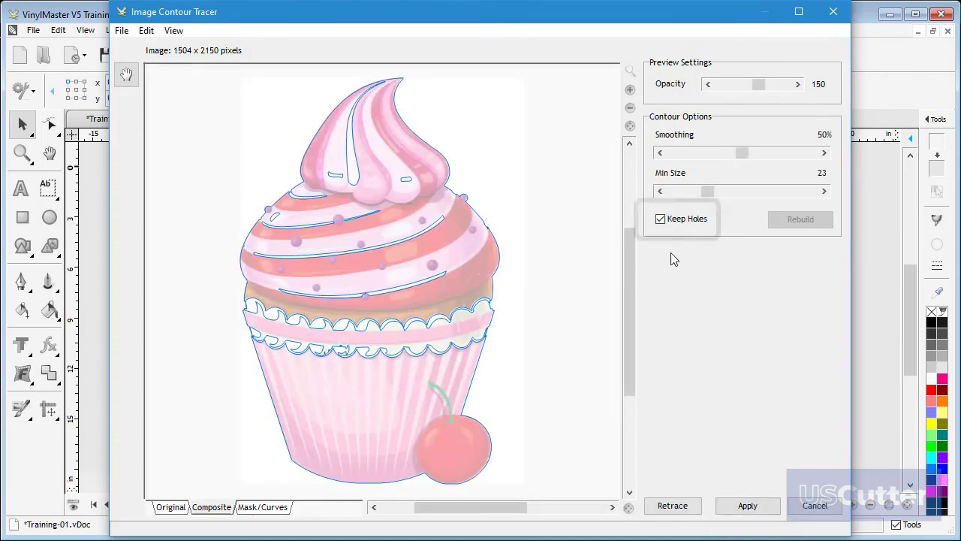
pyautogui.click(660, 219)
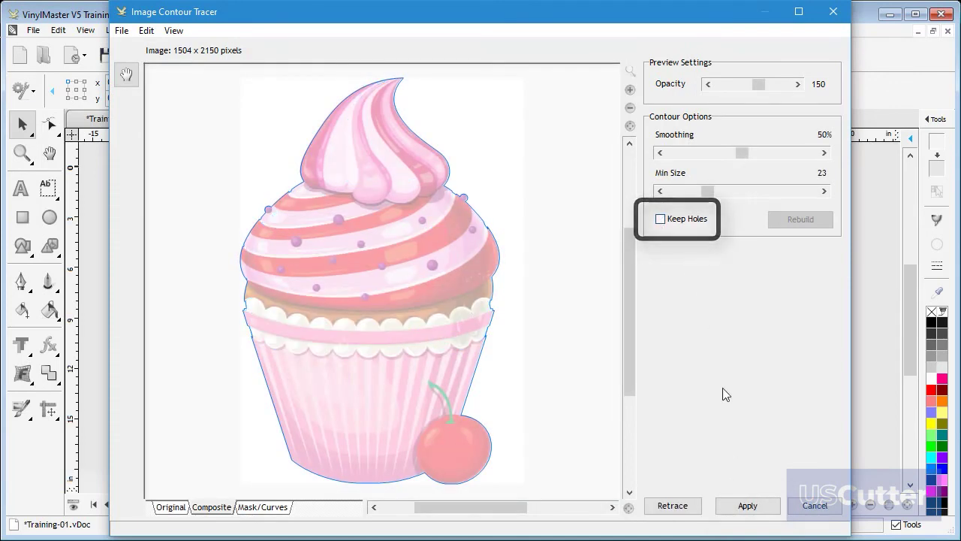
# Step: Accept the traced outline with Add Clipping path to image ticked, forming a 4.575 x 7.159 in group
pyautogui.click(747, 505)
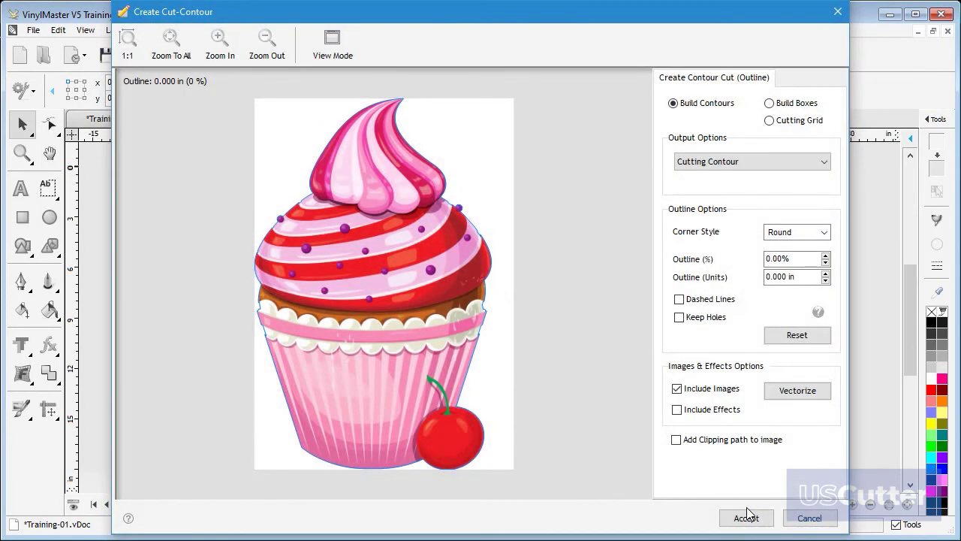
pyautogui.click(677, 440)
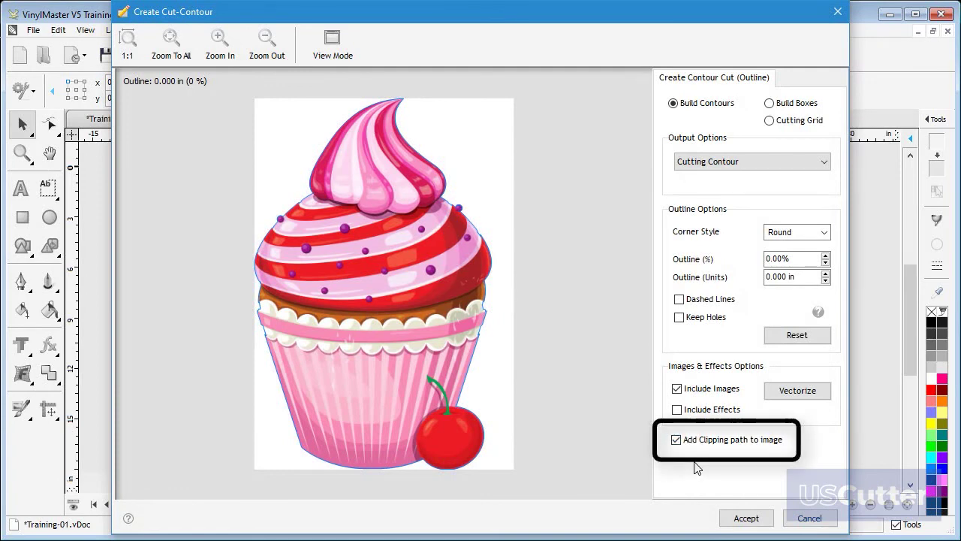
pyautogui.click(750, 518)
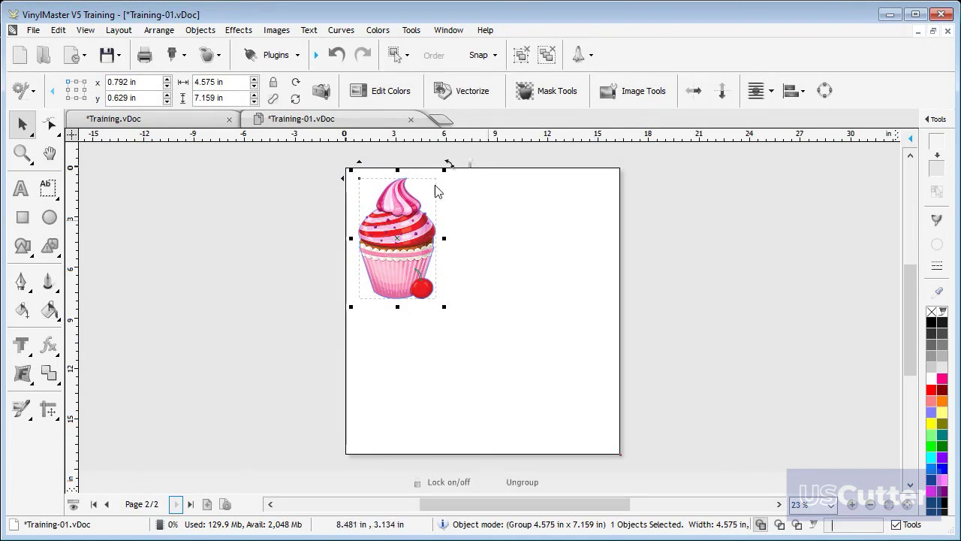
# Step: Open True Nest for the clipped cupcake group and set Copies to 6
pyautogui.click(276, 55)
pyautogui.click(255, 285)
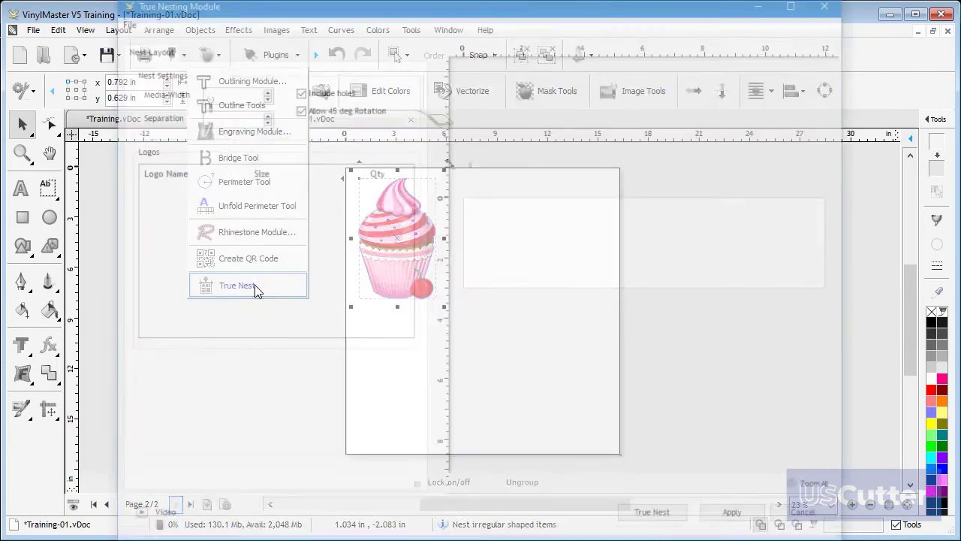
pyautogui.click(261, 431)
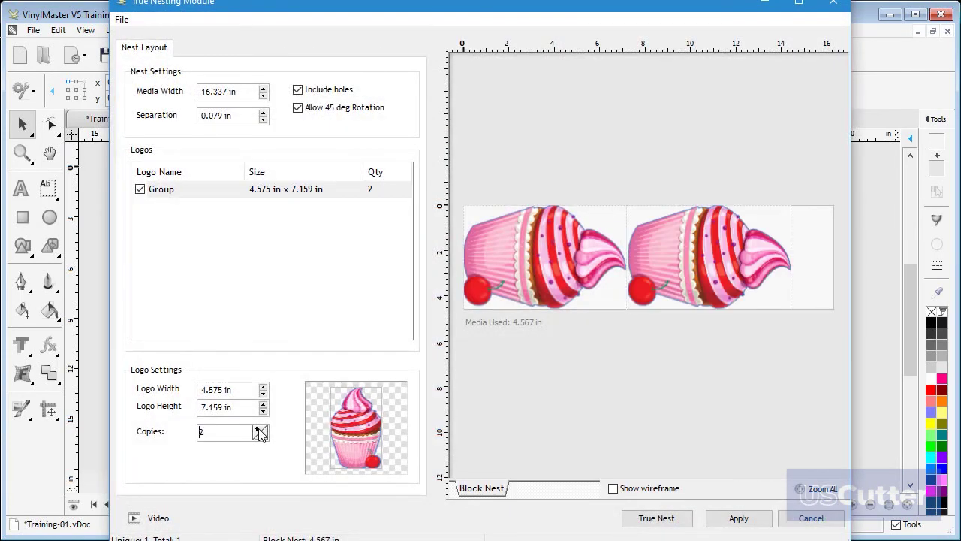
pyautogui.click(261, 431)
pyautogui.click(261, 430)
pyautogui.click(261, 430)
pyautogui.click(261, 430)
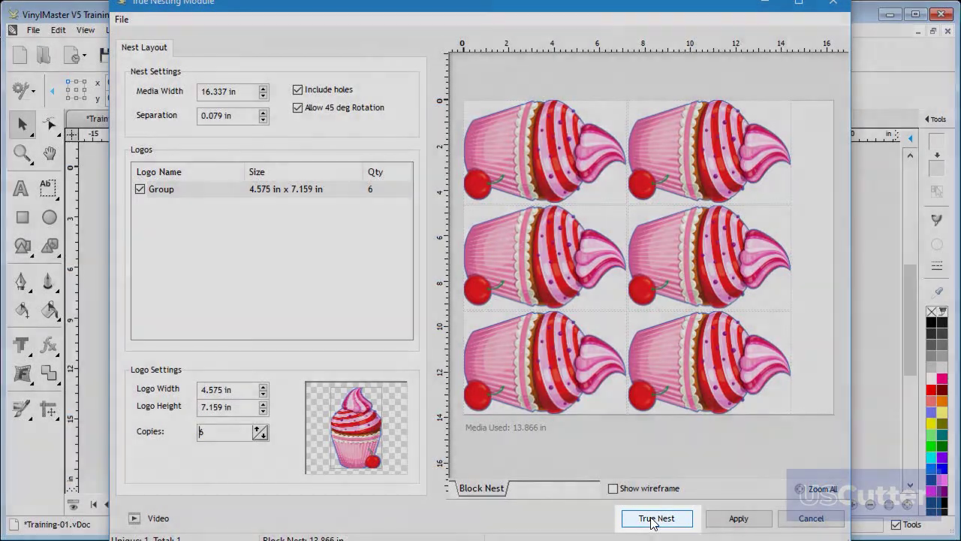
# Step: True Nest the six cupcakes as rotated shapes and run Improve until it saves 1.701 in
pyautogui.click(655, 518)
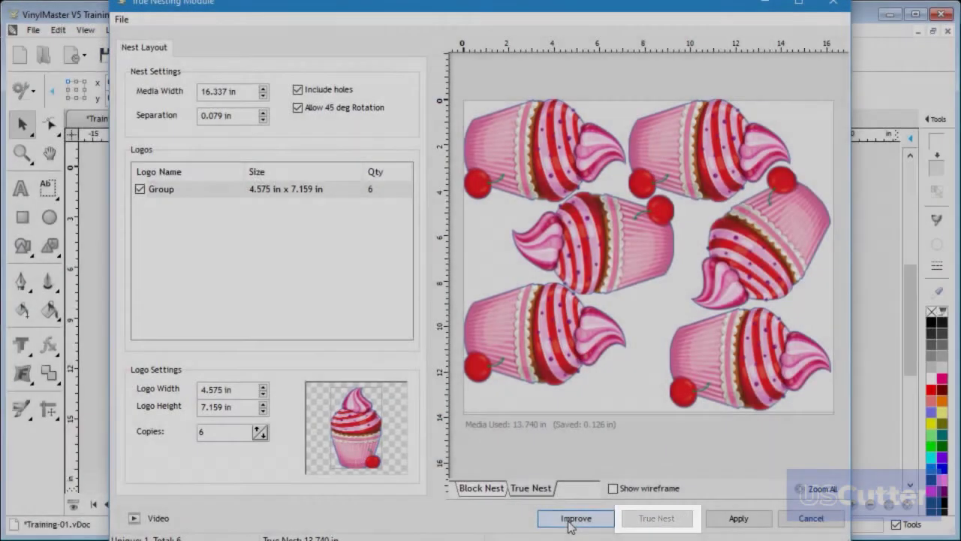
pyautogui.click(572, 520)
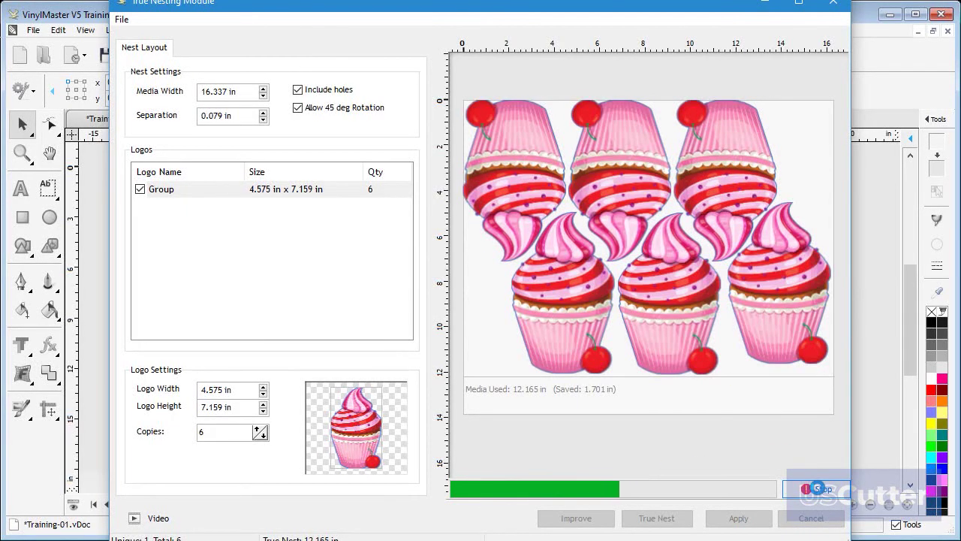
pyautogui.click(817, 488)
pyautogui.click(739, 518)
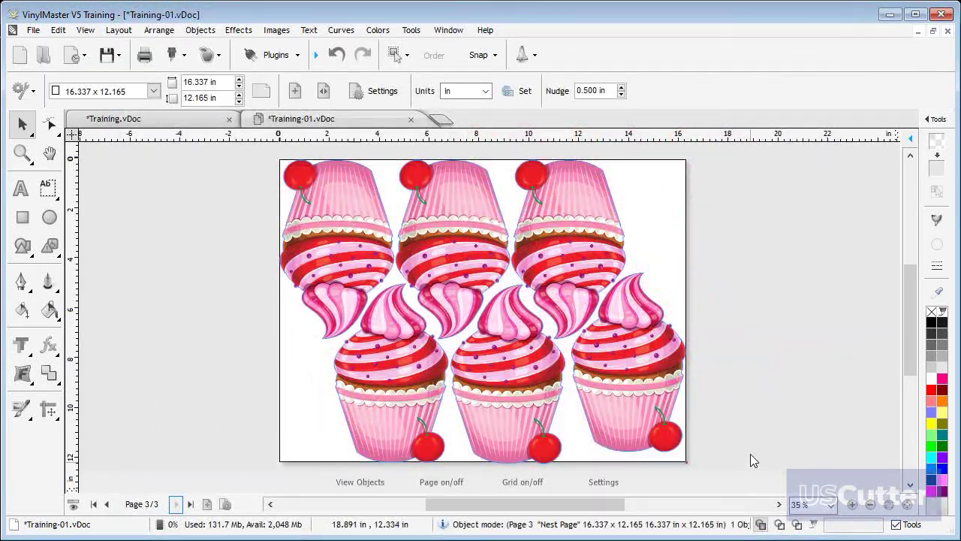